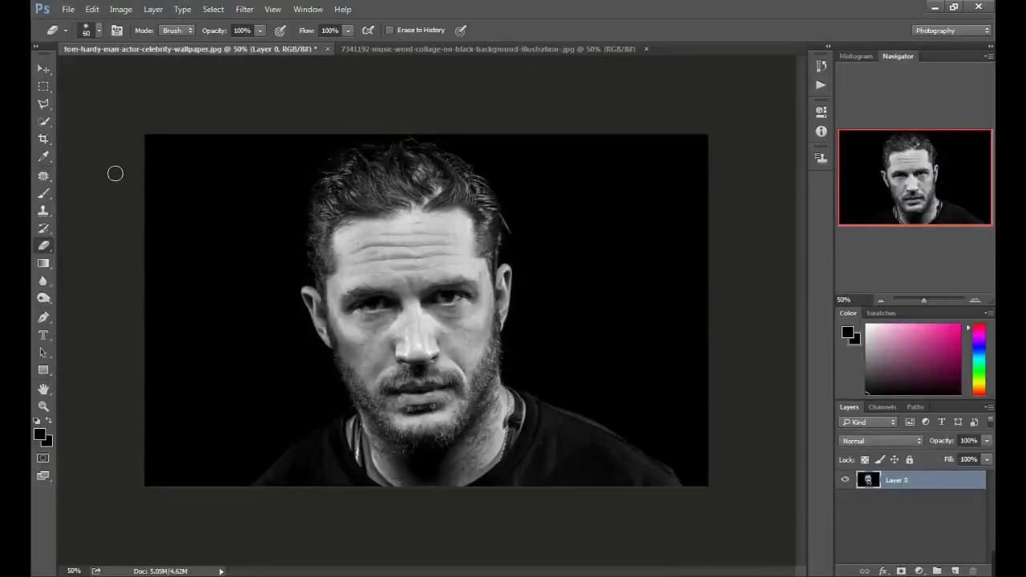
Drag the music word collage into the portrait document as a new layer, Layer 1
{"action": "left_click", "coordinate": [44, 139]}
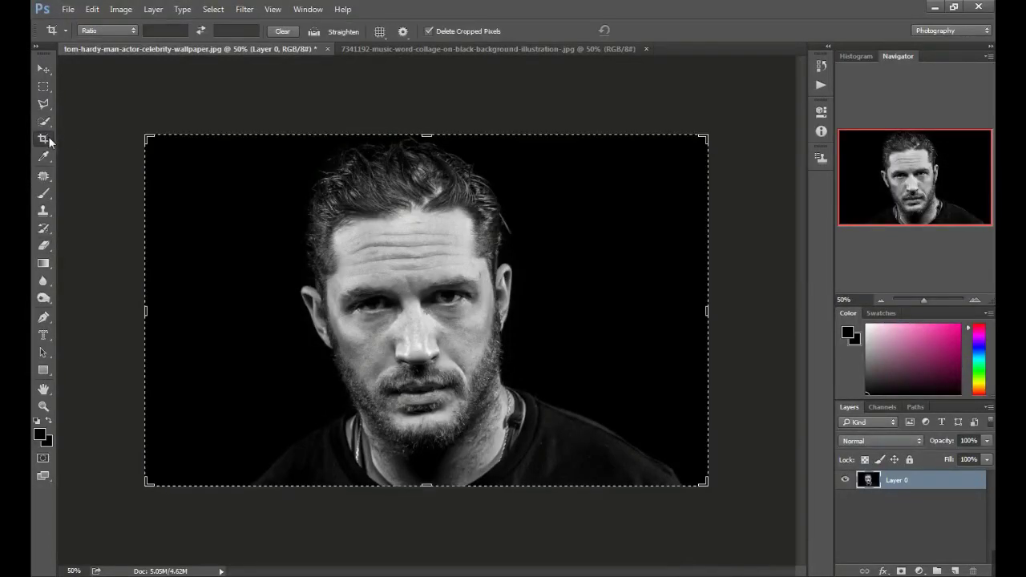
{"action": "left_click", "coordinate": [387, 48]}
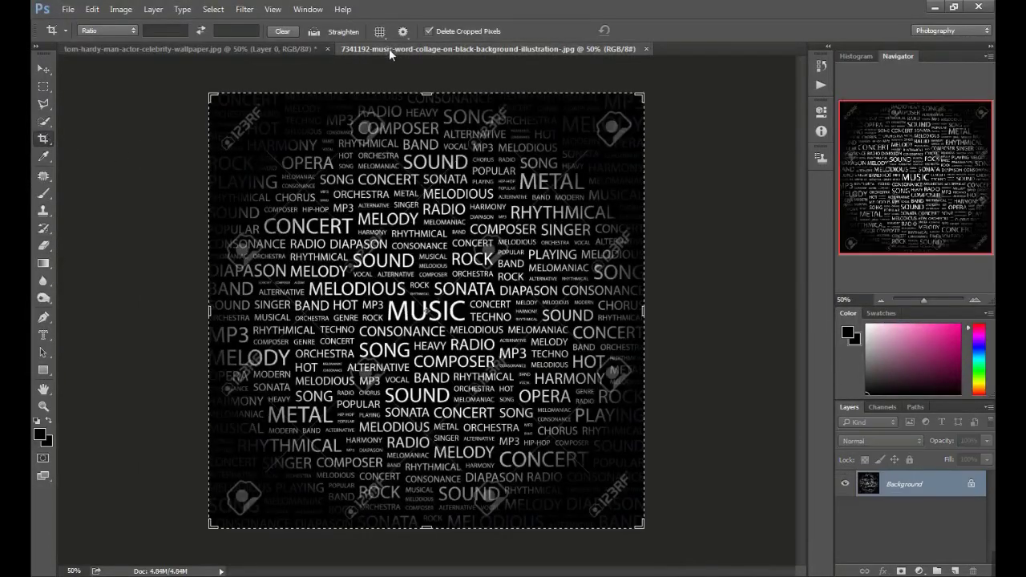
{"action": "left_click", "coordinate": [45, 69]}
{"action": "mouse_move", "coordinate": [401, 230]}
{"action": "left_mouse_down"}
{"action": "mouse_move", "coordinate": [417, 240]}
{"action": "mouse_move", "coordinate": [392, 273]}
{"action": "mouse_move", "coordinate": [399, 250]}
{"action": "left_mouse_up"}
Free-transform the collage layer, shrinking it and positioning it over the man's head
{"action": "key", "text": "ctrl+t"}
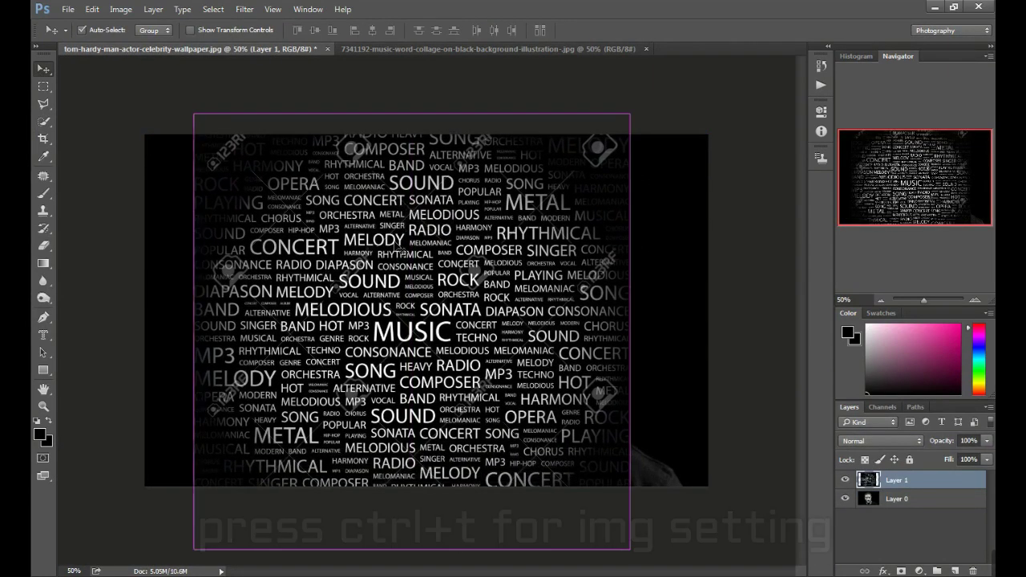
{"action": "left_click_drag", "start_coordinate": [197, 114], "coordinate": [319, 214]}
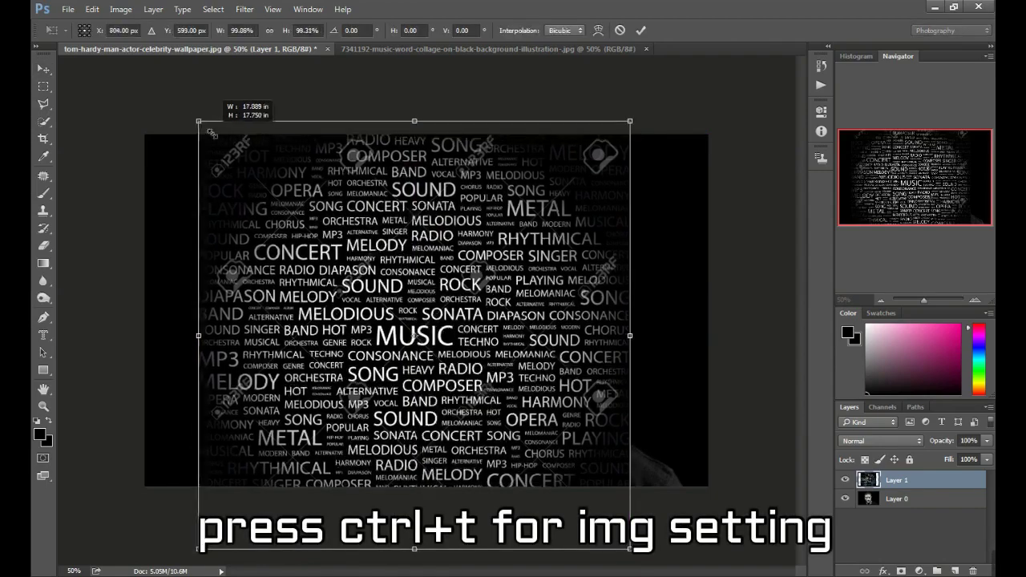
{"action": "left_click_drag", "start_coordinate": [476, 382], "coordinate": [409, 296]}
{"action": "left_click_drag", "start_coordinate": [559, 458], "coordinate": [577, 492]}
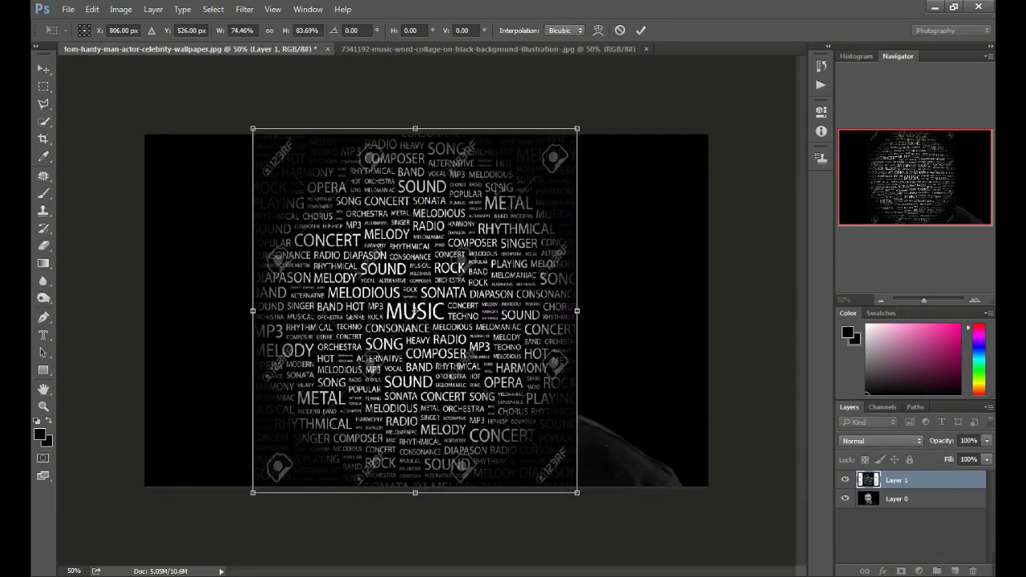
{"action": "left_click_drag", "start_coordinate": [499, 190], "coordinate": [498, 195]}
Commit the transform and preview Color, Subtract, Exclusion and Hard Mix blend modes on the collage
{"action": "left_click", "coordinate": [640, 29]}
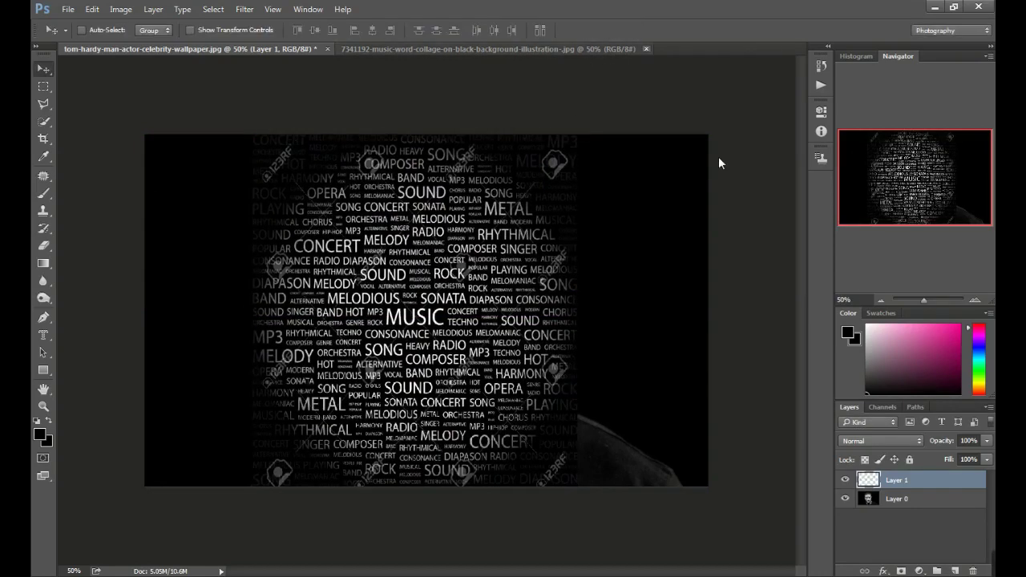
{"action": "left_click", "coordinate": [866, 440]}
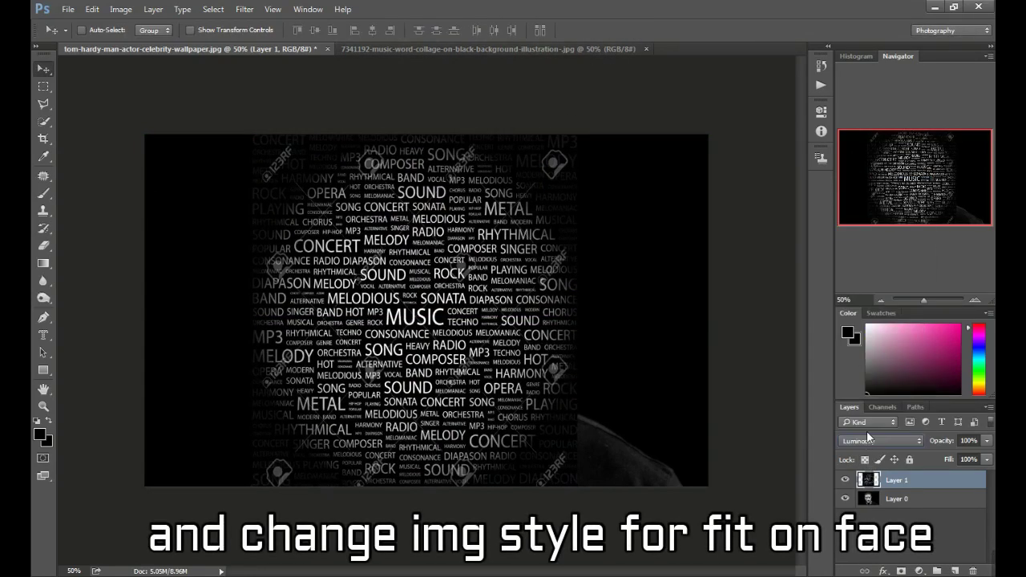
{"action": "key", "text": "Up"}
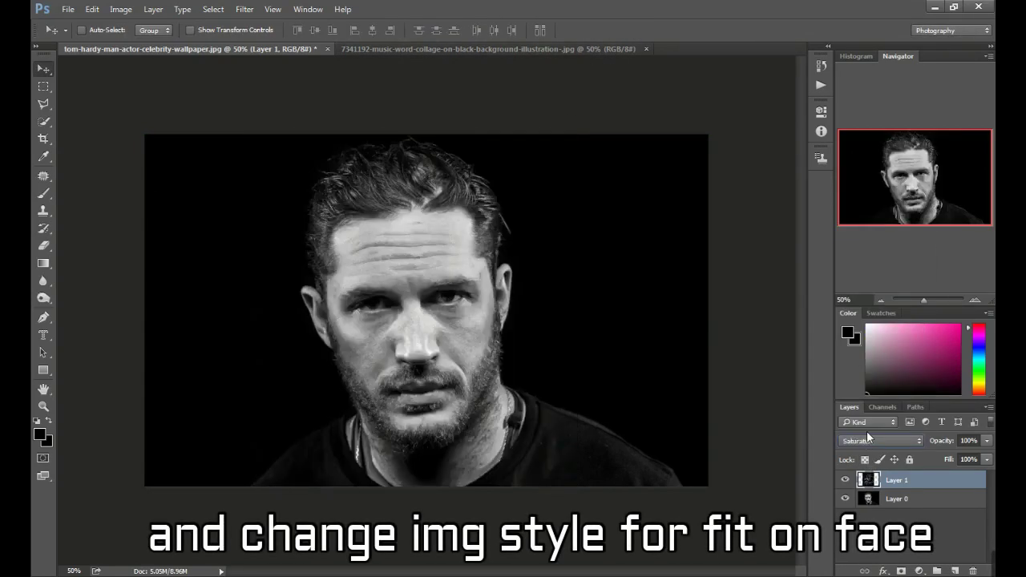
{"action": "key", "text": "Up"}
{"action": "key", "text": "Up"}
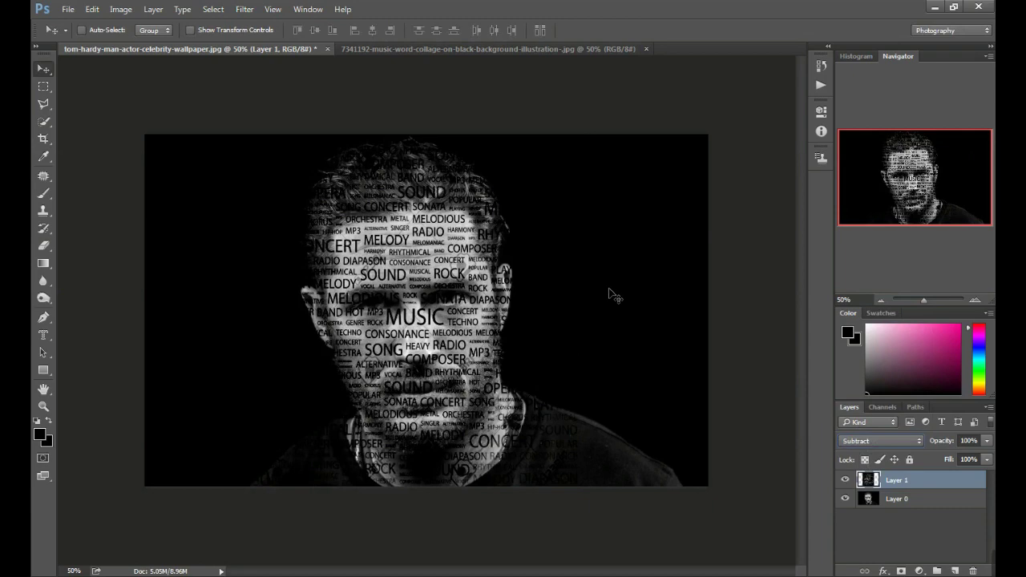
{"action": "key", "text": "Up"}
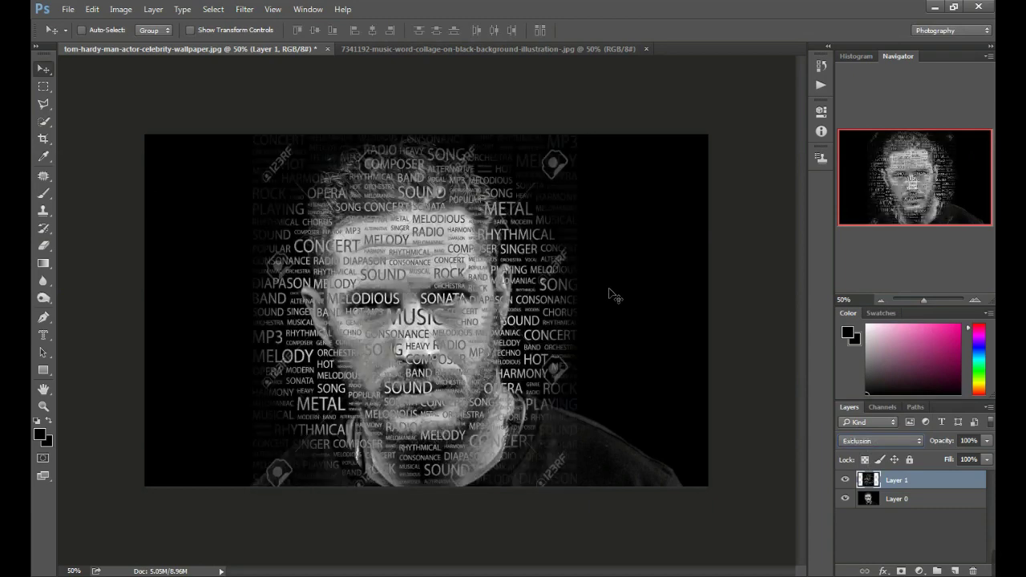
{"action": "key", "text": "Up"}
{"action": "key", "text": "Up"}
{"action": "key", "text": "Down"}
{"action": "key", "text": "Up"}
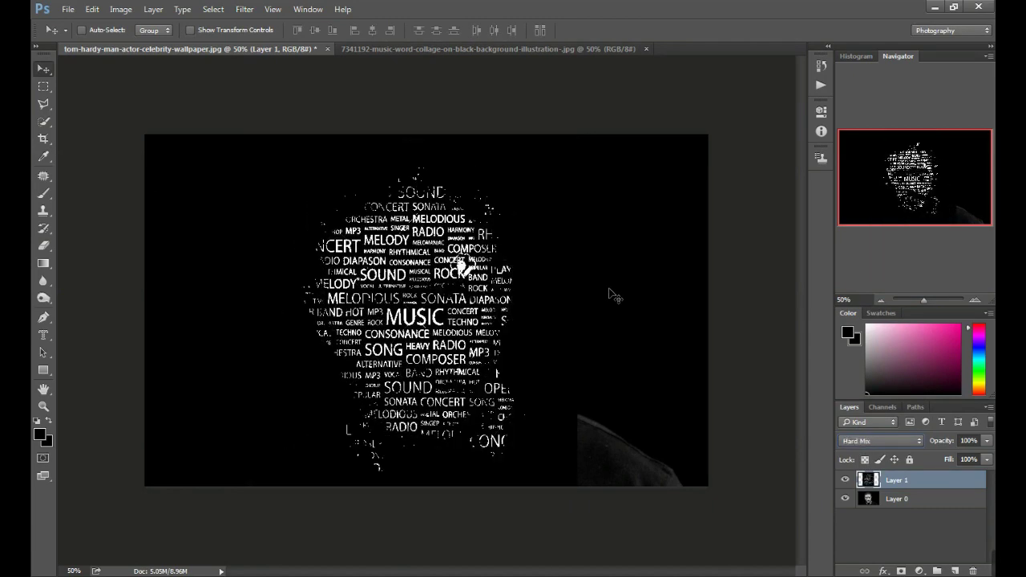
{"action": "key", "text": "Up"}
{"action": "key", "text": "Up"}
Try Soft Light, Overlay, Lighten and Linear Burn, then settle the collage on Darken
{"action": "key", "text": "Up"}
{"action": "key", "text": "Up"}
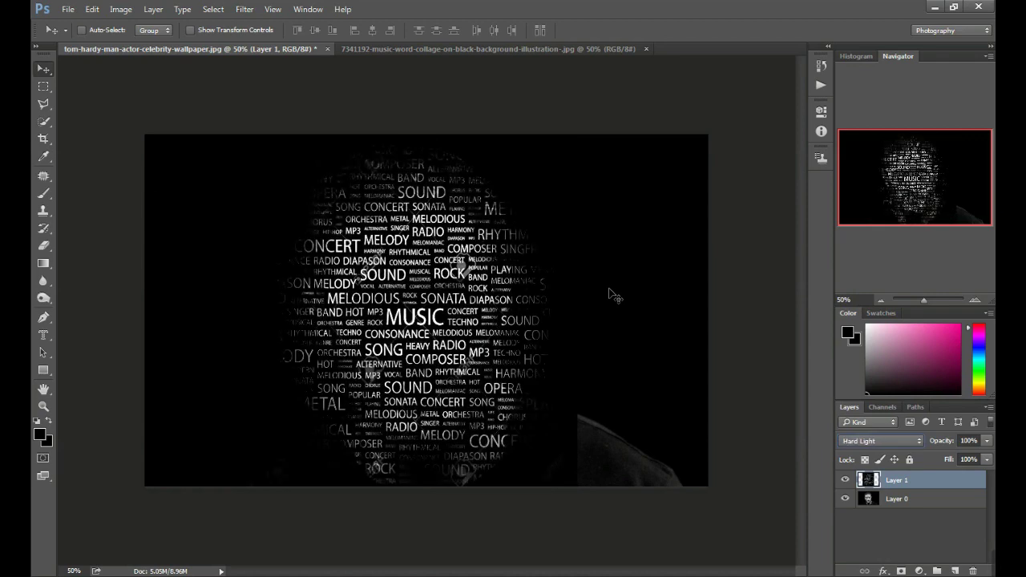
{"action": "key", "text": "Up"}
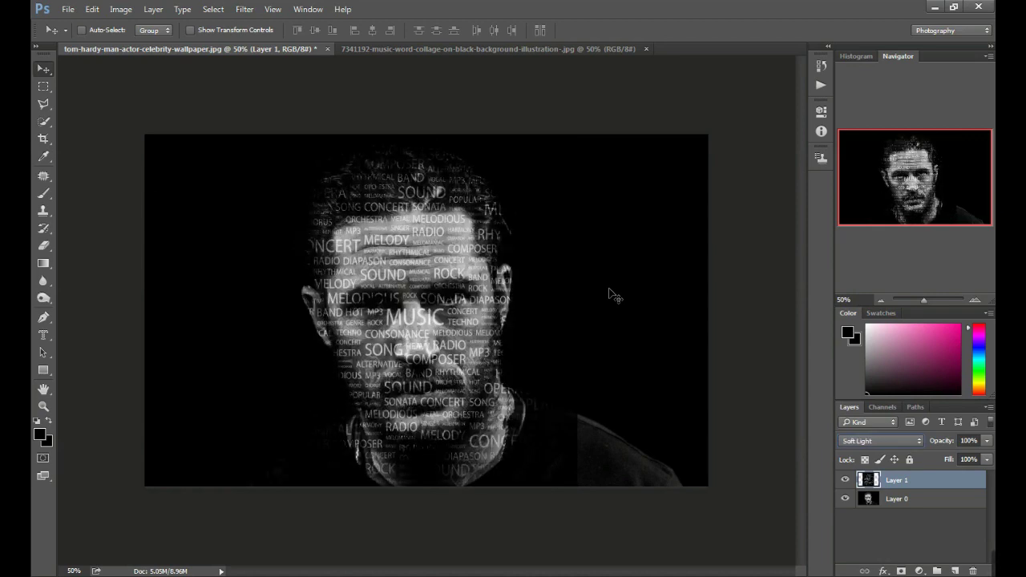
{"action": "key", "text": "Up"}
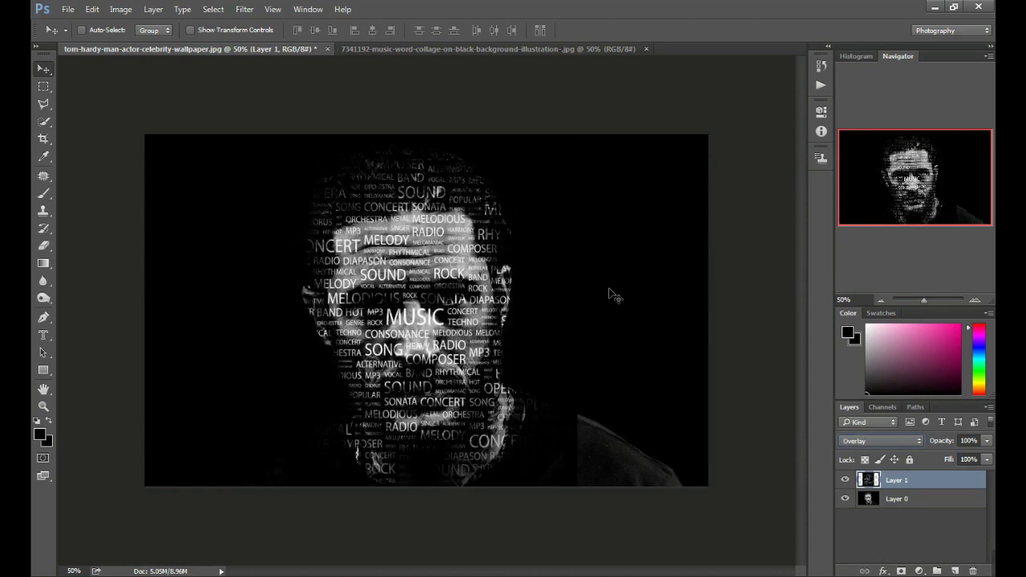
{"action": "key", "text": "Up"}
{"action": "key", "text": "Up"}
{"action": "key", "text": "Up"}
{"action": "key", "text": "Up"}
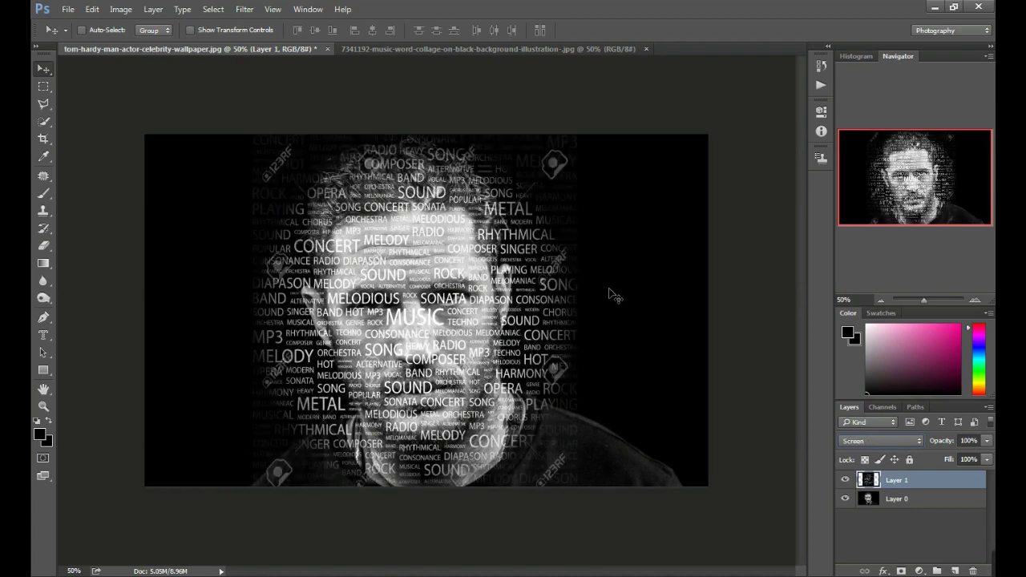
{"action": "key", "text": "Up"}
{"action": "key", "text": "Up"}
{"action": "key", "text": "Up"}
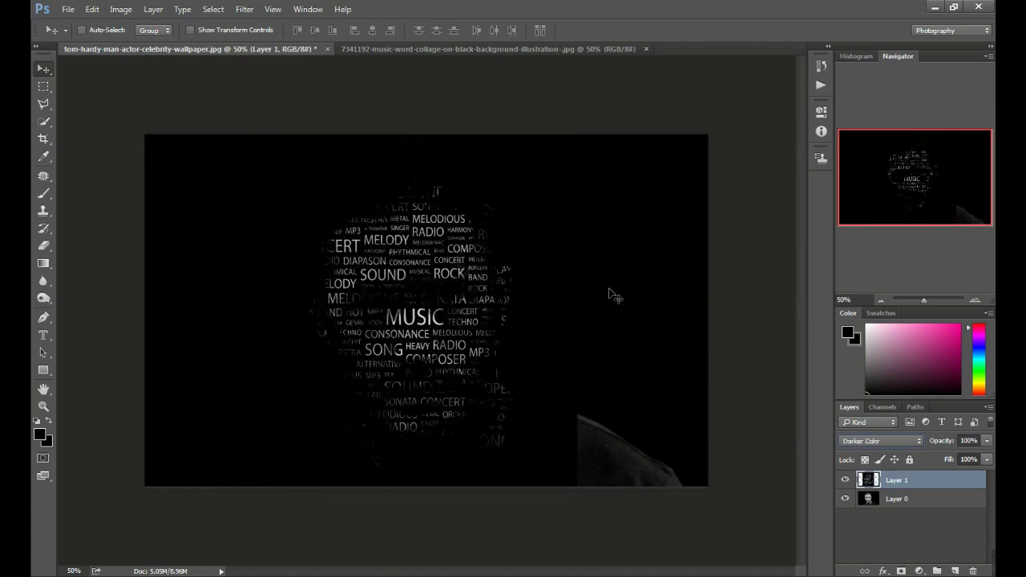
{"action": "key", "text": "Up"}
{"action": "key", "text": "Up"}
{"action": "key", "text": "Up"}
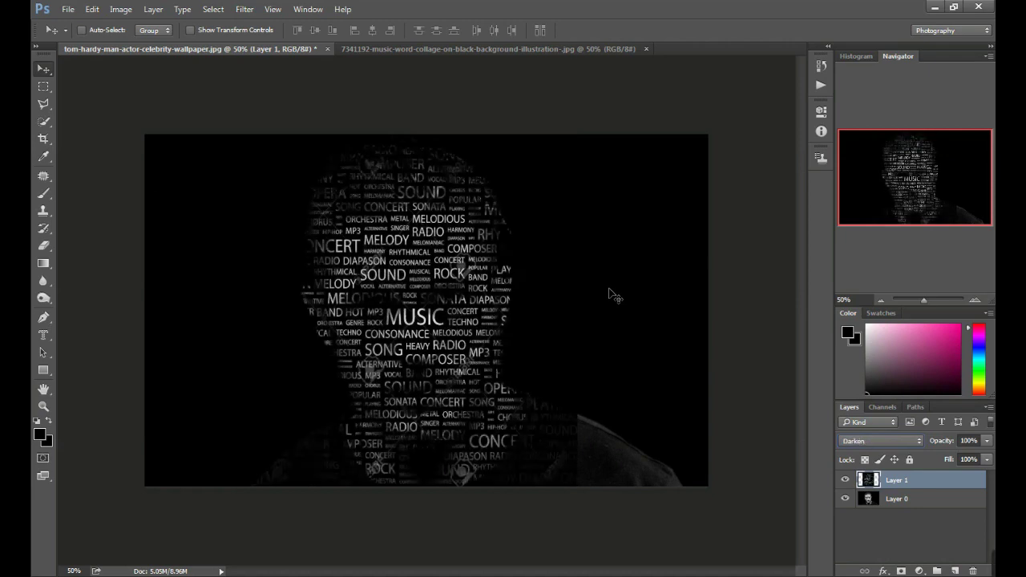
{"action": "key", "text": "Up"}
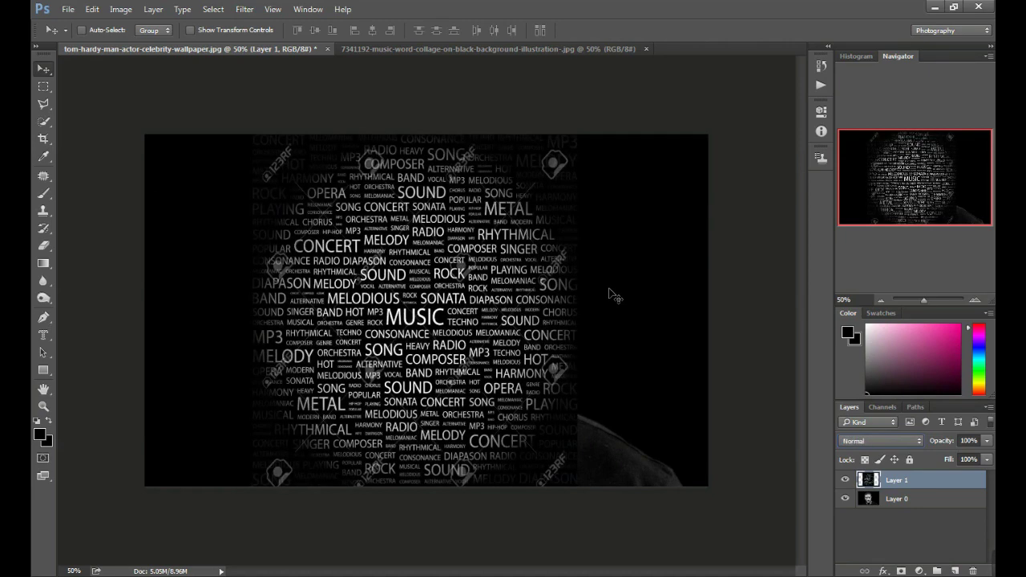
{"action": "key", "text": "Down"}
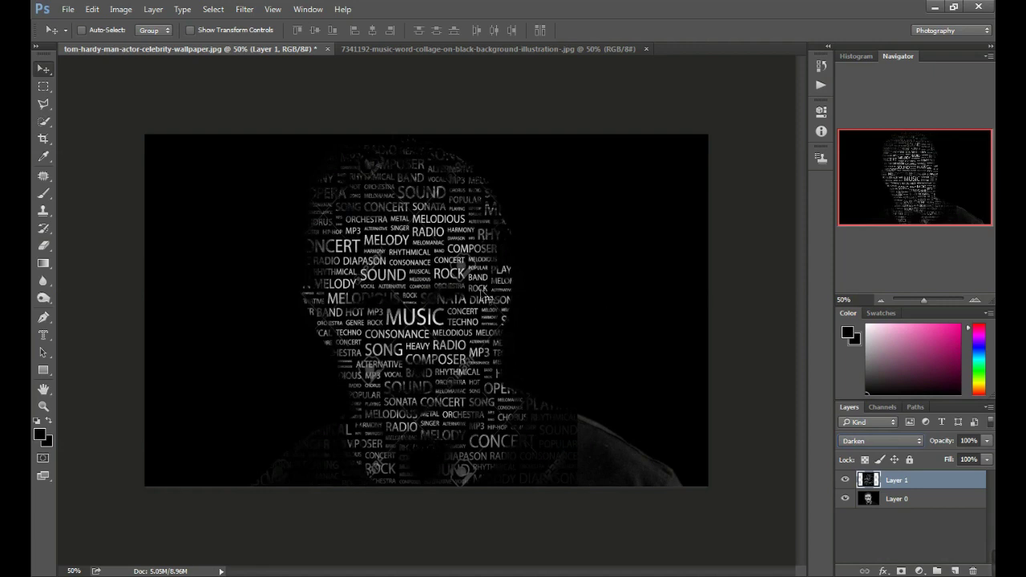
Erase collage text around the eyes, then undo the last eraser stroke
{"action": "left_click", "coordinate": [44, 246]}
{"action": "left_click_drag", "start_coordinate": [451, 293], "coordinate": [455, 298]}
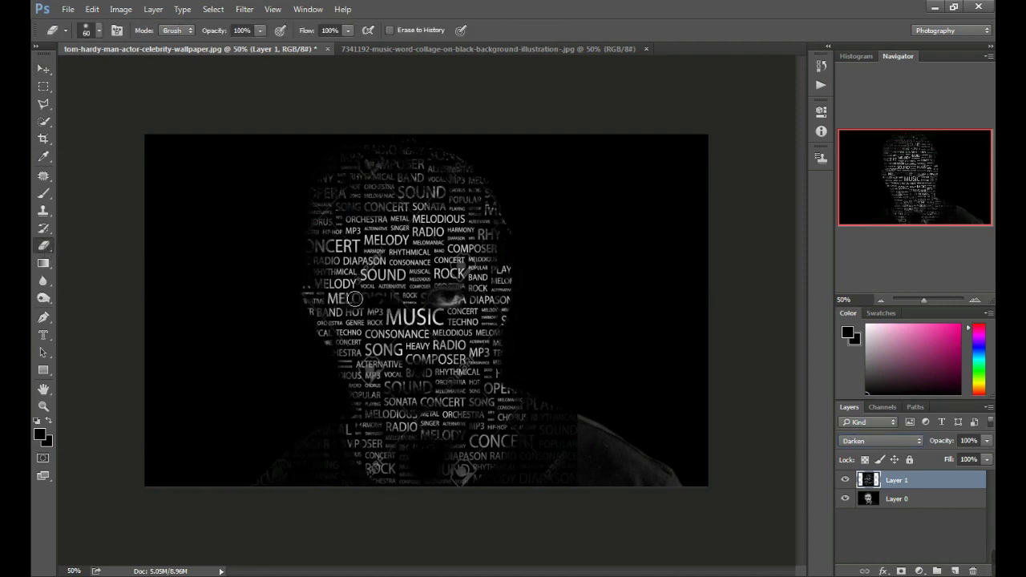
{"action": "left_click_drag", "start_coordinate": [356, 297], "coordinate": [397, 295]}
{"action": "key", "text": "ctrl+z"}
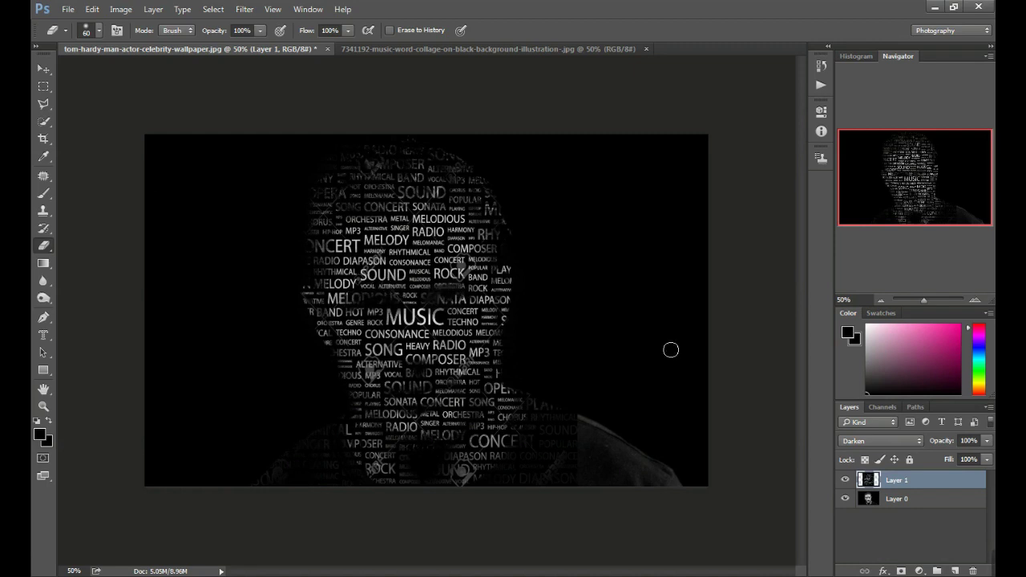
Set the collage layer to Subtract blend mode and open its layer style settings
{"action": "left_click", "coordinate": [855, 441]}
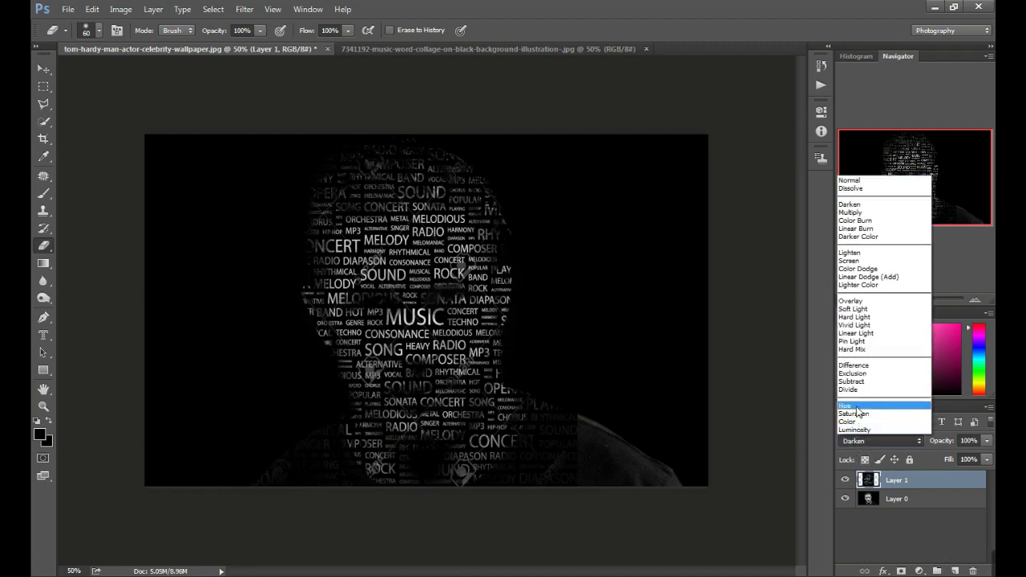
{"action": "left_click", "coordinate": [851, 381]}
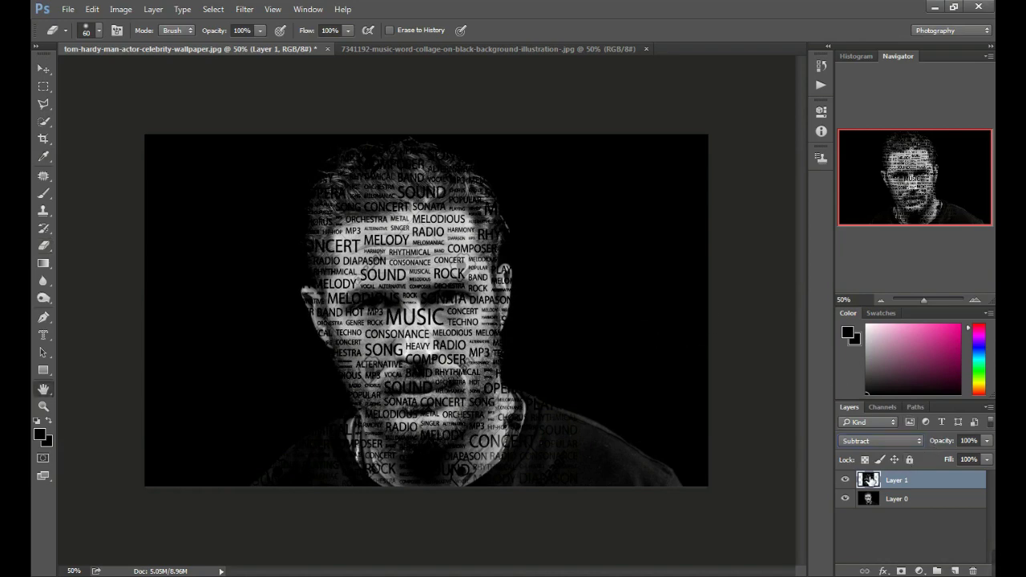
{"action": "double_click", "coordinate": [869, 480]}
{"action": "left_click_drag", "start_coordinate": [569, 90], "coordinate": [767, 122]}
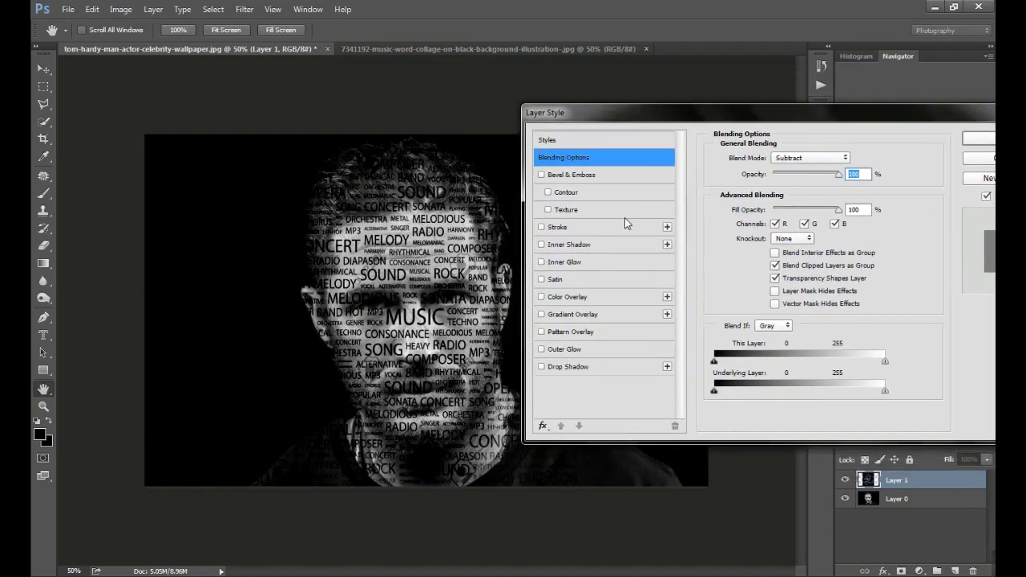
{"action": "left_click", "coordinate": [542, 175]}
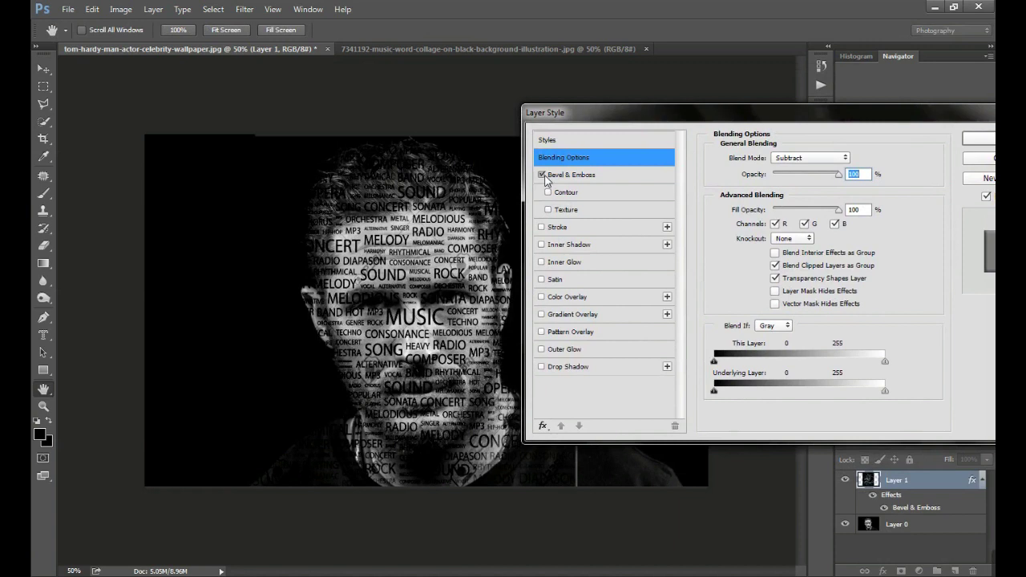
{"action": "left_click", "coordinate": [542, 176]}
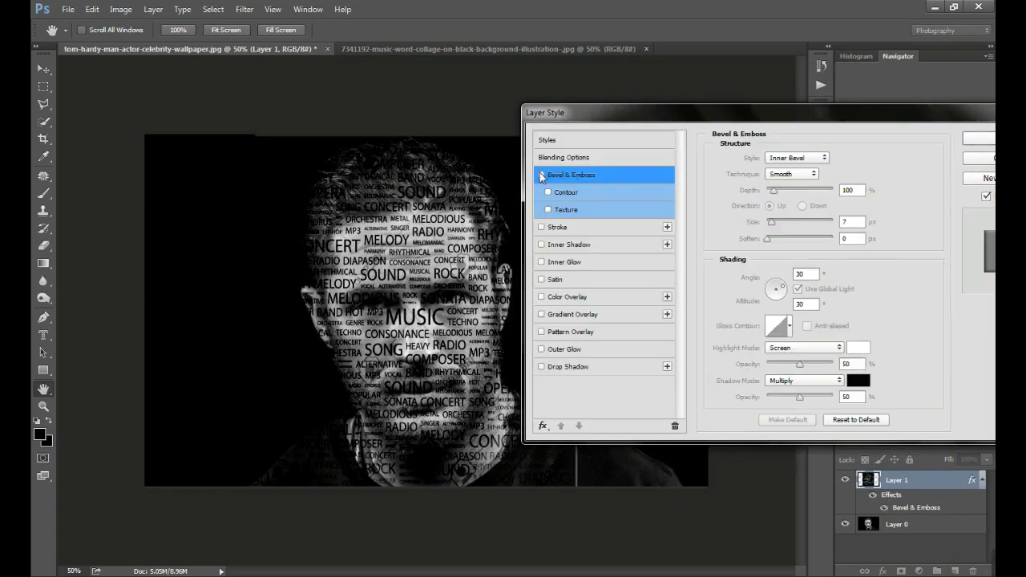
{"action": "left_click", "coordinate": [561, 159]}
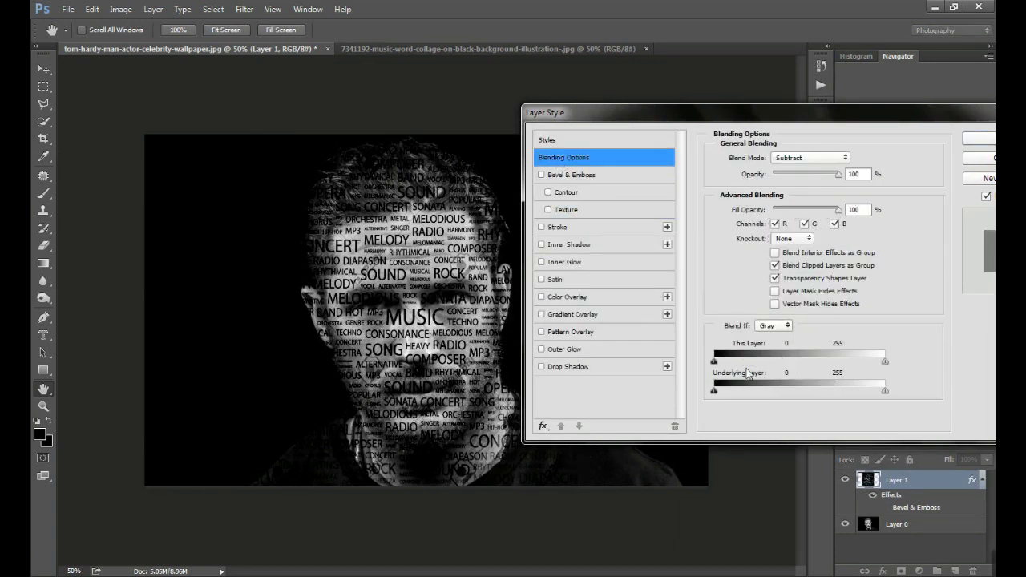
{"action": "mouse_move", "coordinate": [715, 362]}
{"action": "left_mouse_down"}
{"action": "mouse_move", "coordinate": [750, 365]}
{"action": "mouse_move", "coordinate": [687, 355]}
{"action": "mouse_move", "coordinate": [773, 357]}
{"action": "mouse_move", "coordinate": [680, 355]}
{"action": "left_mouse_up"}
{"action": "mouse_move", "coordinate": [884, 362]}
{"action": "left_mouse_down"}
{"action": "mouse_move", "coordinate": [853, 362]}
{"action": "mouse_move", "coordinate": [930, 362]}
{"action": "left_mouse_up"}
{"action": "left_click_drag", "start_coordinate": [827, 116], "coordinate": [668, 113]}
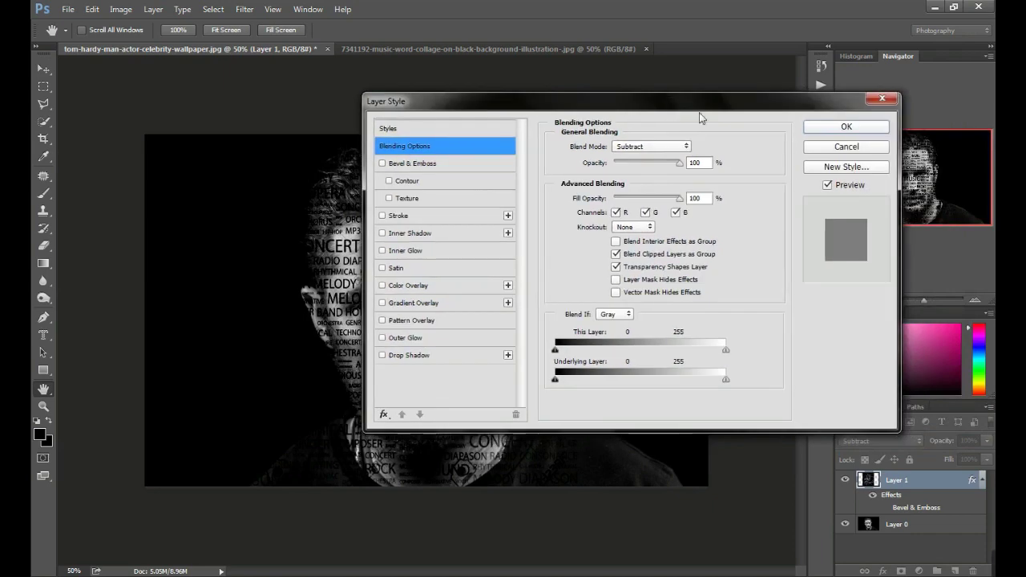
{"action": "left_click", "coordinate": [842, 127]}
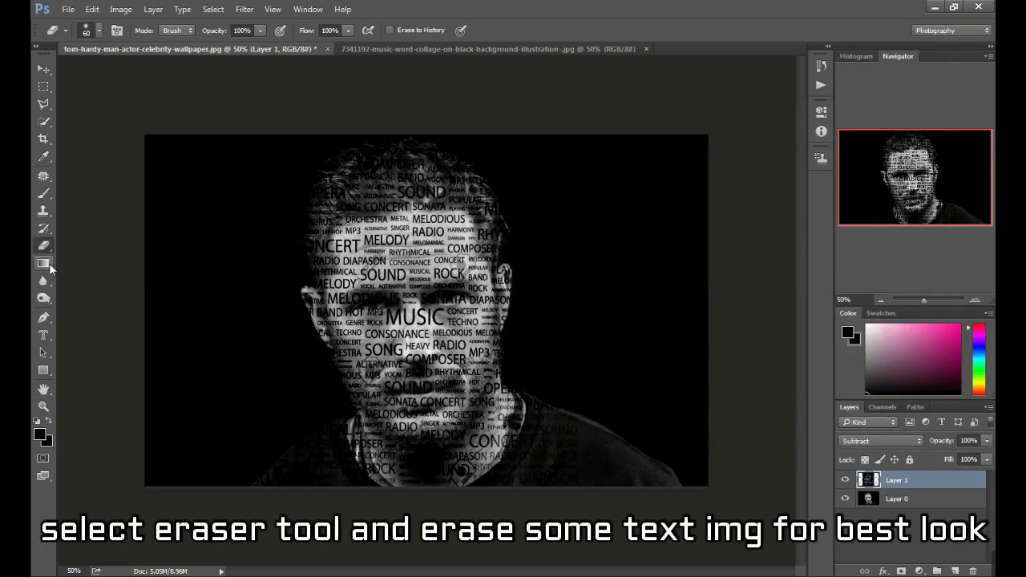
Erase parts of SOUND, SONATA CONCERT, MELODIOUS and DIAPASON from the face
{"action": "mouse_move", "coordinate": [437, 392]}
{"action": "left_mouse_down"}
{"action": "mouse_move", "coordinate": [416, 386]}
{"action": "mouse_move", "coordinate": [430, 371]}
{"action": "mouse_move", "coordinate": [423, 433]}
{"action": "mouse_move", "coordinate": [437, 453]}
{"action": "left_mouse_up"}
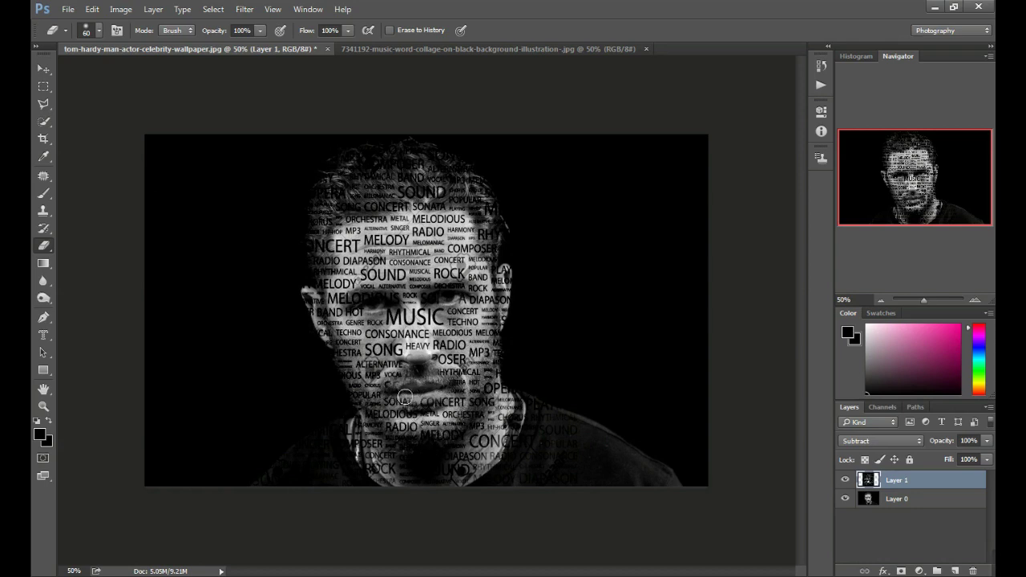
{"action": "left_click_drag", "start_coordinate": [405, 397], "coordinate": [444, 401]}
{"action": "left_click_drag", "start_coordinate": [359, 310], "coordinate": [387, 304]}
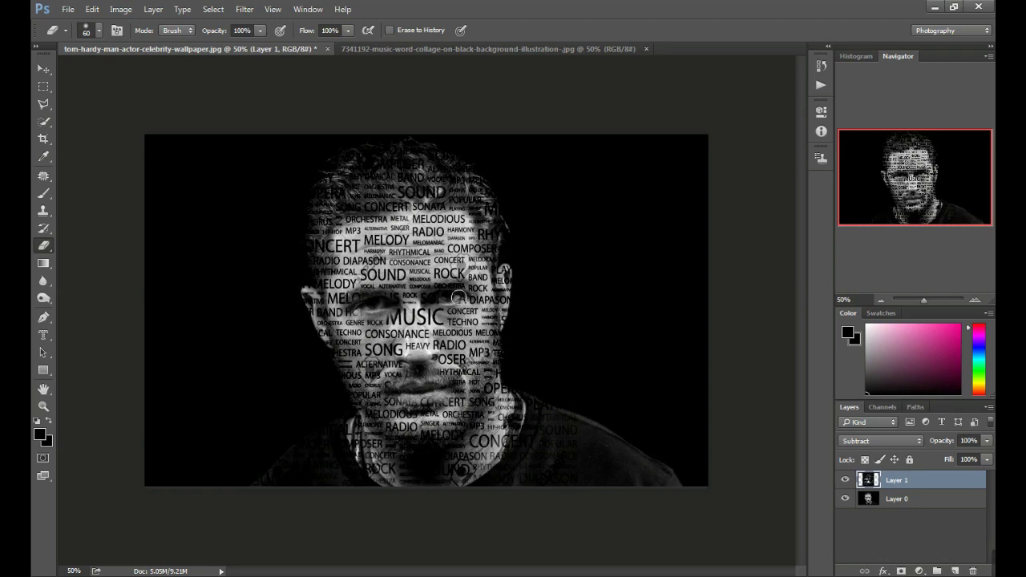
{"action": "left_click_drag", "start_coordinate": [458, 298], "coordinate": [436, 305]}
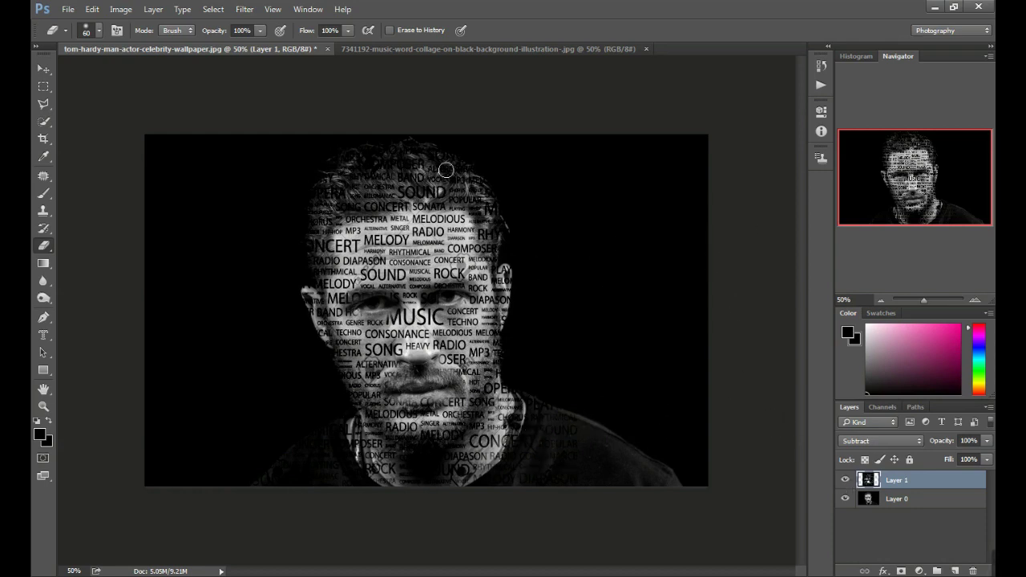
Merge the collage into the portrait and add an Exposure adjustment layer on top
{"action": "left_click", "coordinate": [921, 570]}
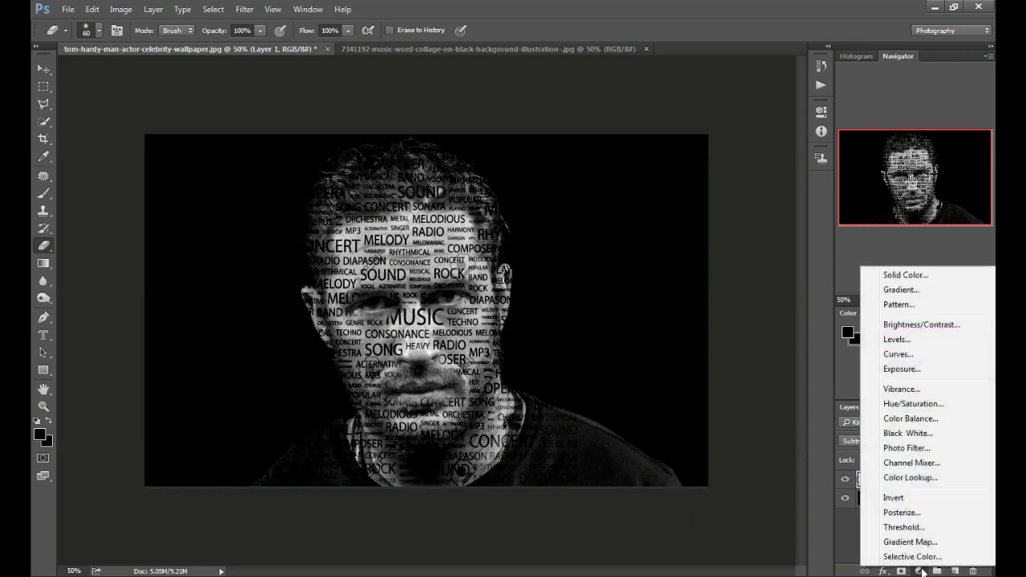
{"action": "left_click", "coordinate": [843, 522]}
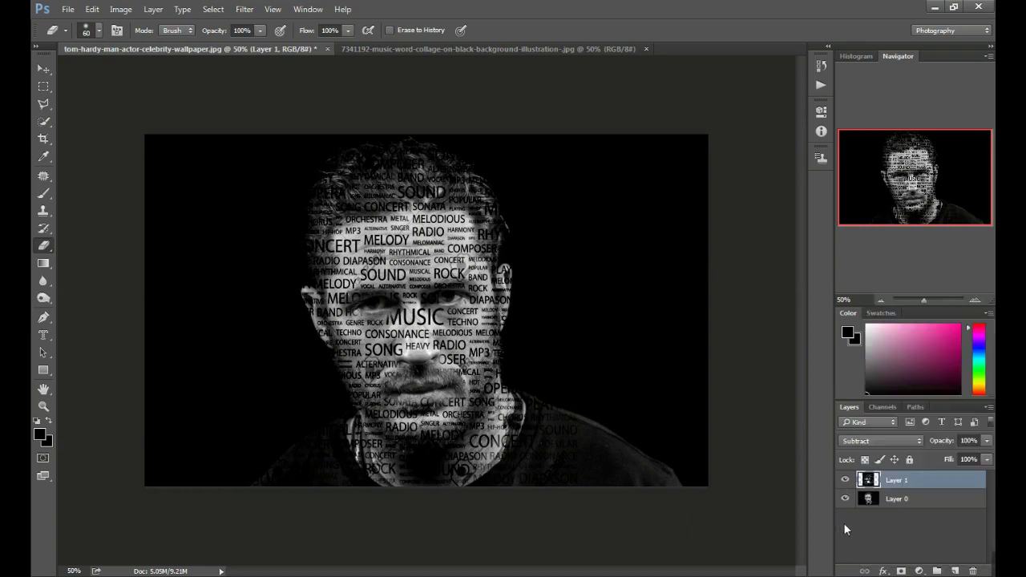
{"action": "key", "text": "ctrl+e"}
{"action": "left_click", "coordinate": [919, 570]}
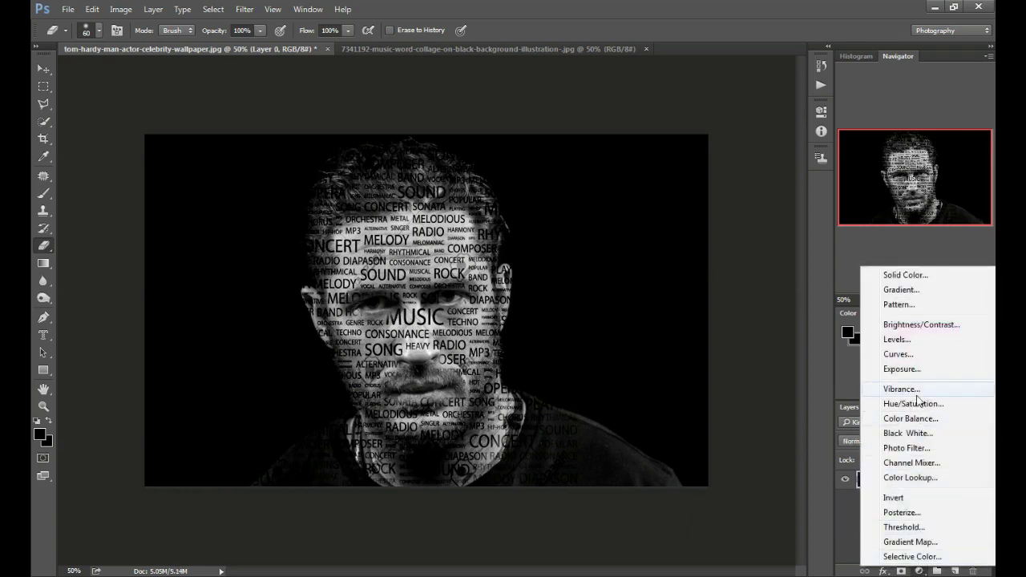
{"action": "left_click", "coordinate": [912, 370]}
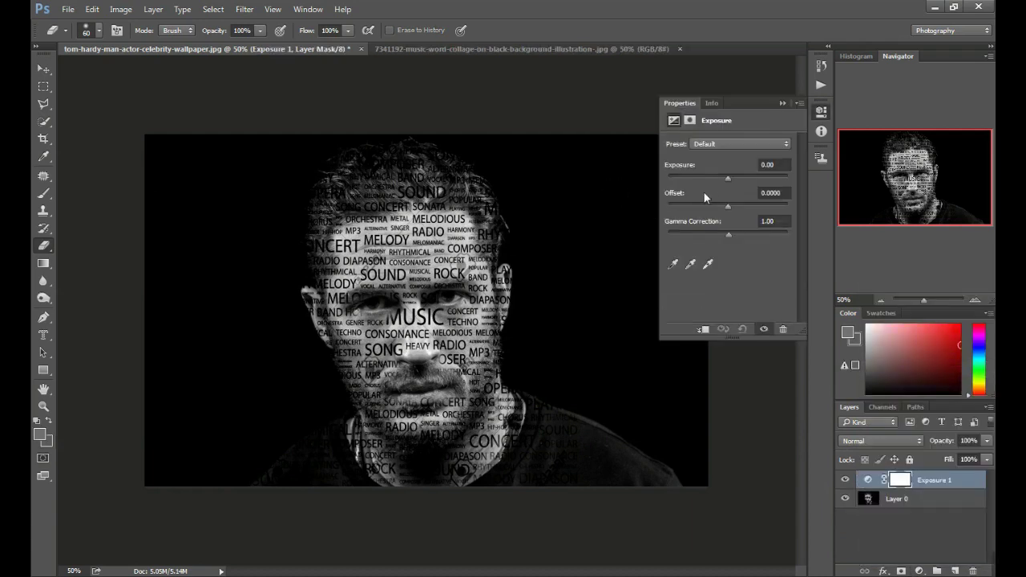
Set Exposure to +0.07 and Gamma Correction to 0.88, then zoom in on the portrait
{"action": "left_click_drag", "start_coordinate": [726, 176], "coordinate": [728, 205]}
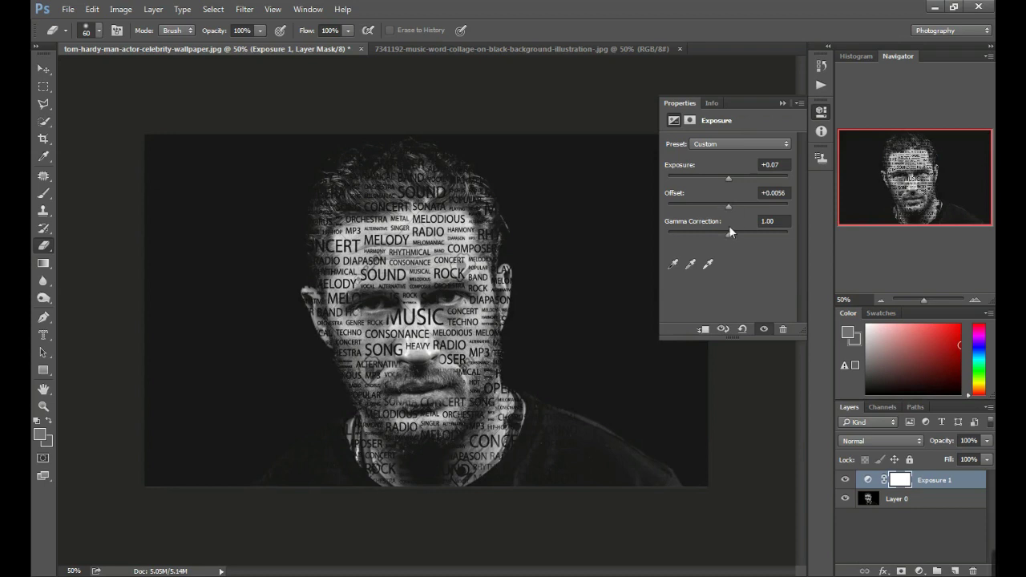
{"action": "left_click_drag", "start_coordinate": [729, 235], "coordinate": [734, 235]}
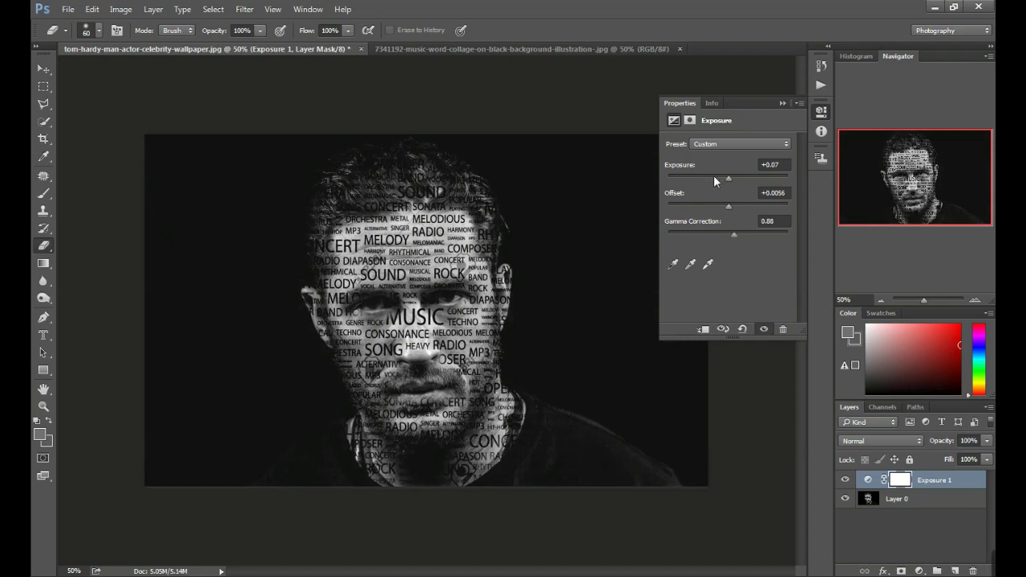
{"action": "left_click", "coordinate": [784, 103]}
{"action": "left_click_drag", "start_coordinate": [918, 297], "coordinate": [924, 302]}
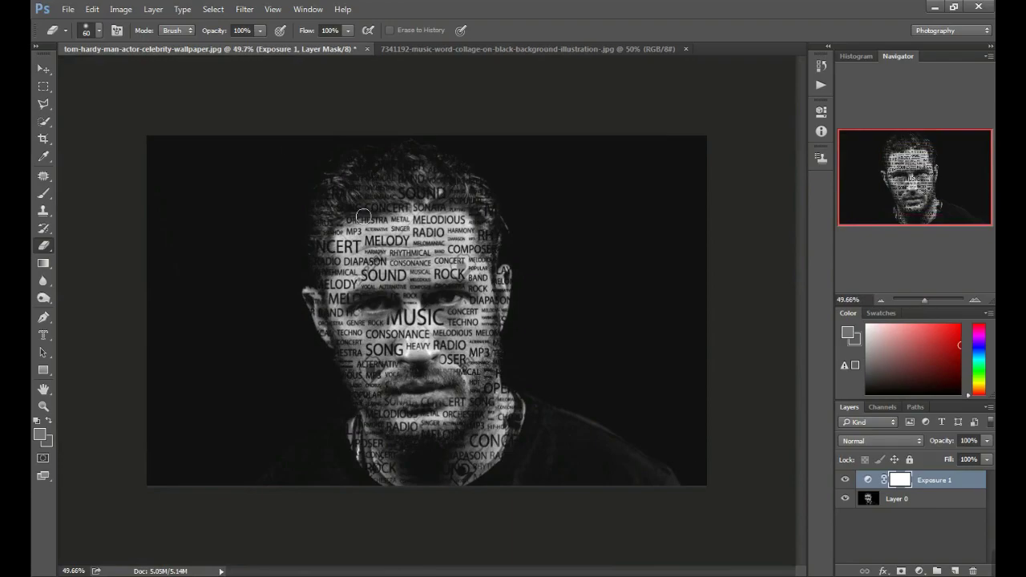